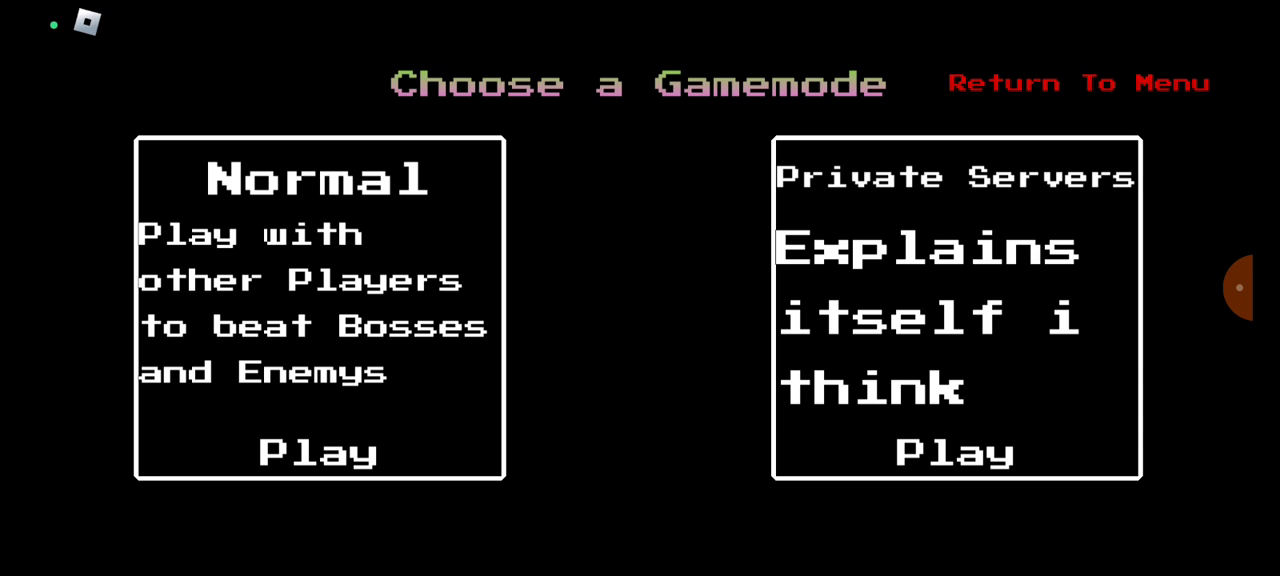
- Open Private Servers to list the 'amazing Froggit' server and its join code
{"action": "left_click", "coordinate": [955, 452]}
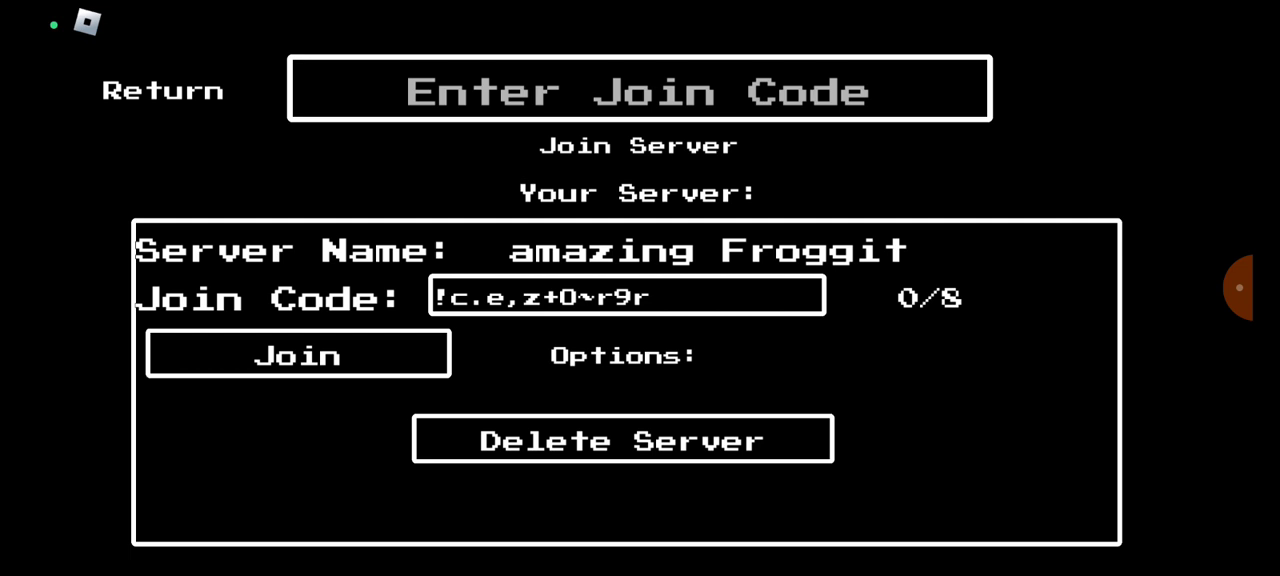
{"action": "left_click", "coordinate": [627, 296]}
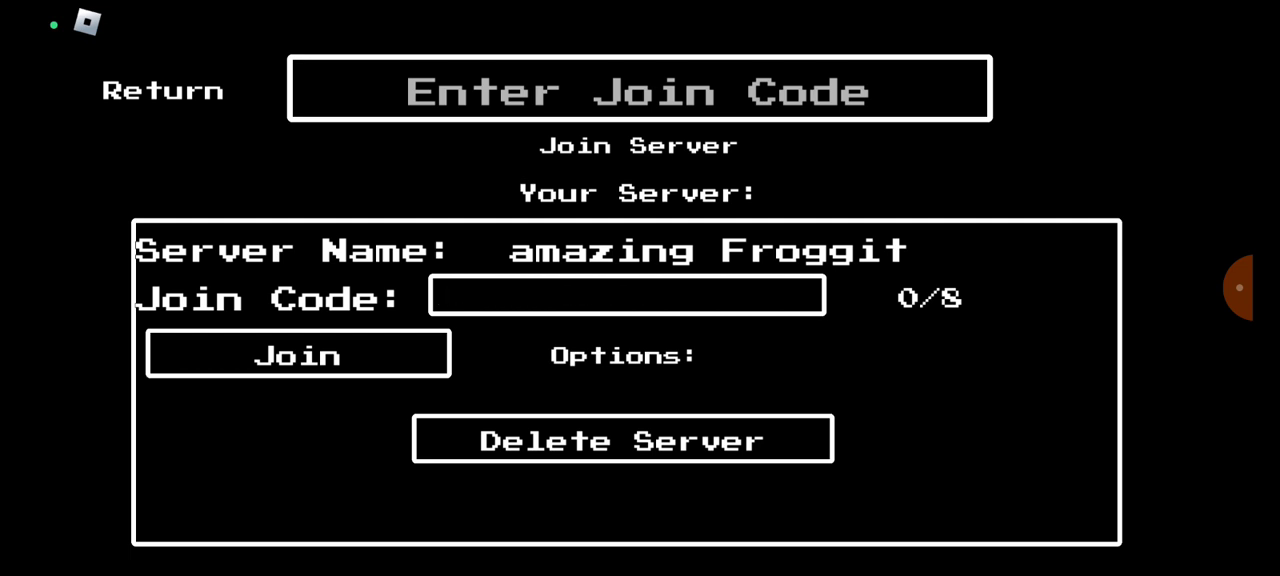
{"action": "key", "text": "BackSpace"}
{"action": "key", "text": "BackSpace"}
{"action": "key", "text": "BackSpace"}
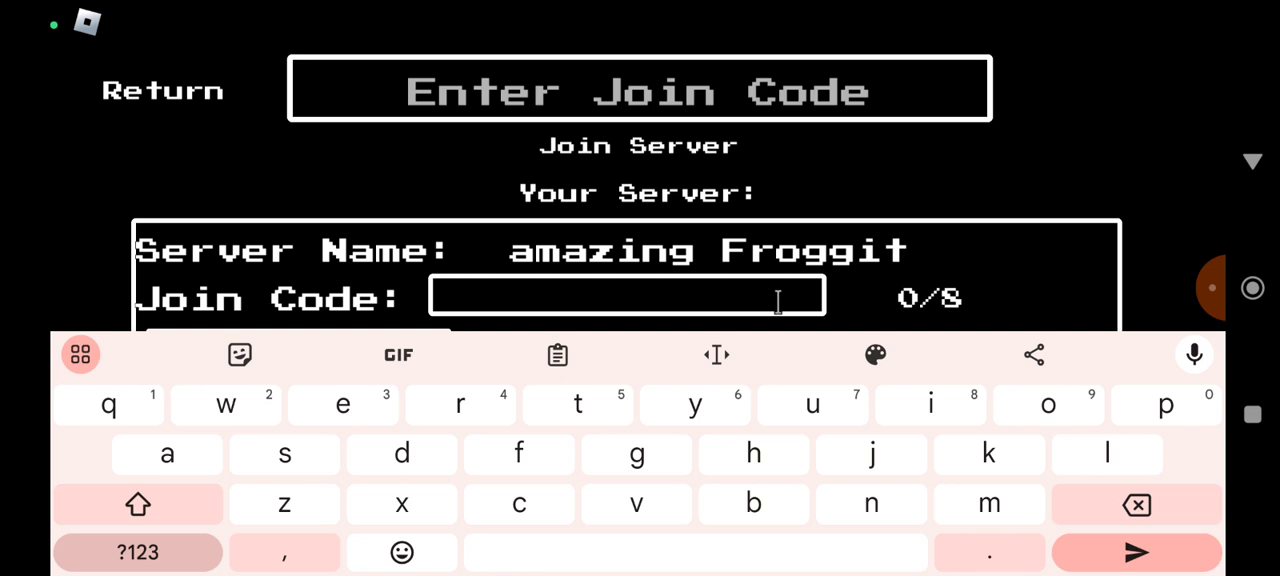
{"action": "type", "text": "Marc"}
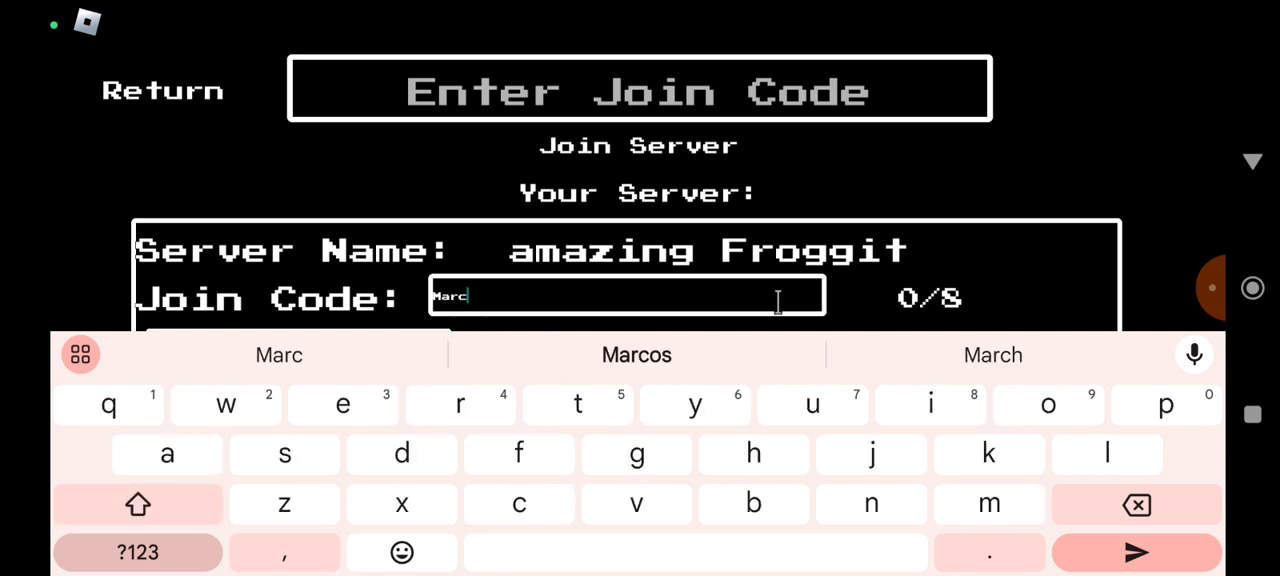
{"action": "type", "text": "osHelp"}
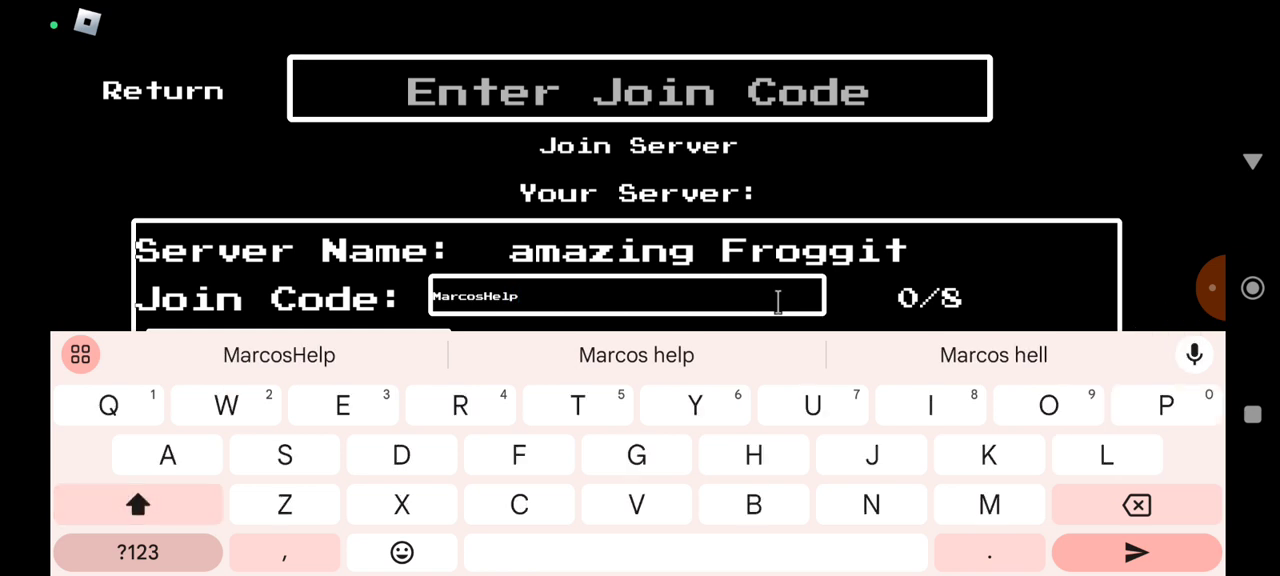
{"action": "type", "text": "ForFr"}
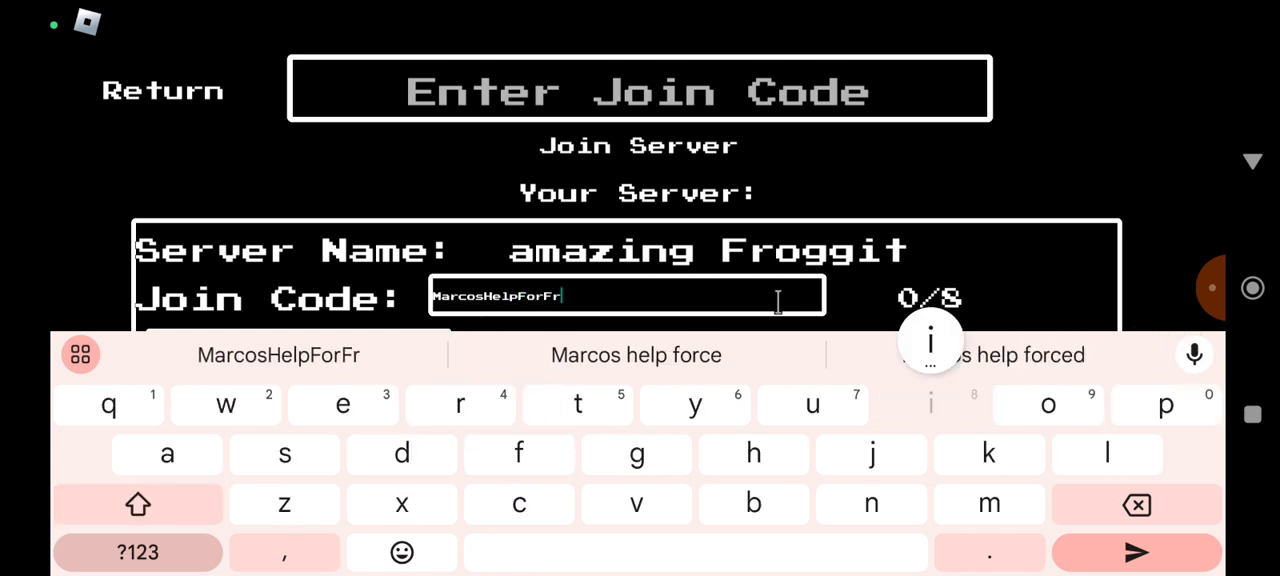
{"action": "type", "text": "iend"}
{"action": "key", "text": "Return"}
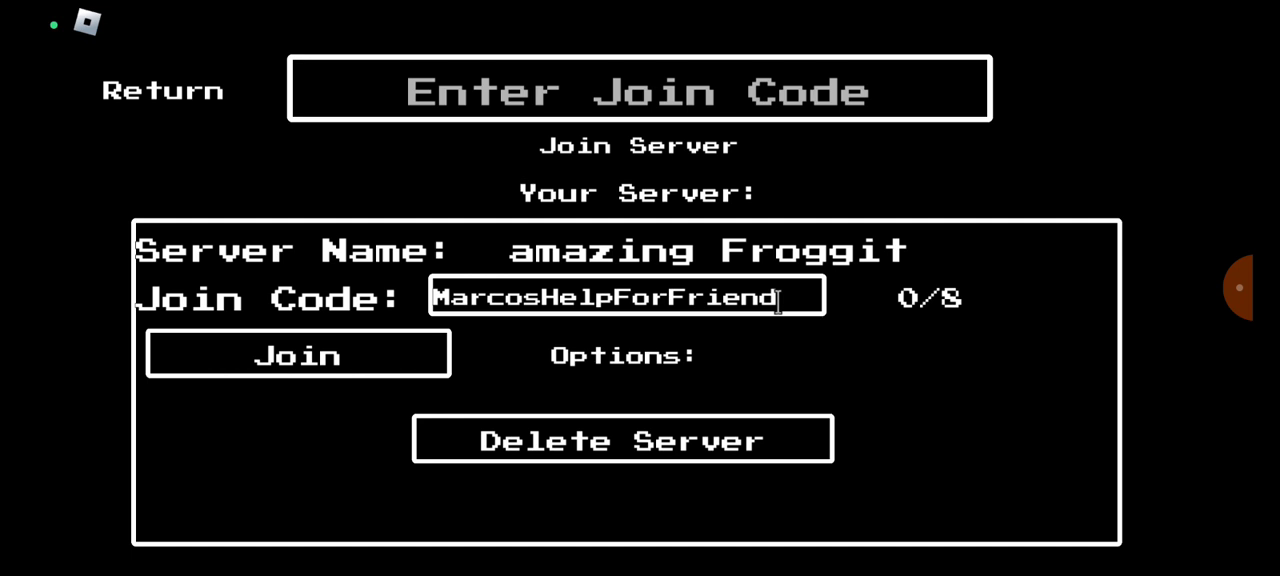